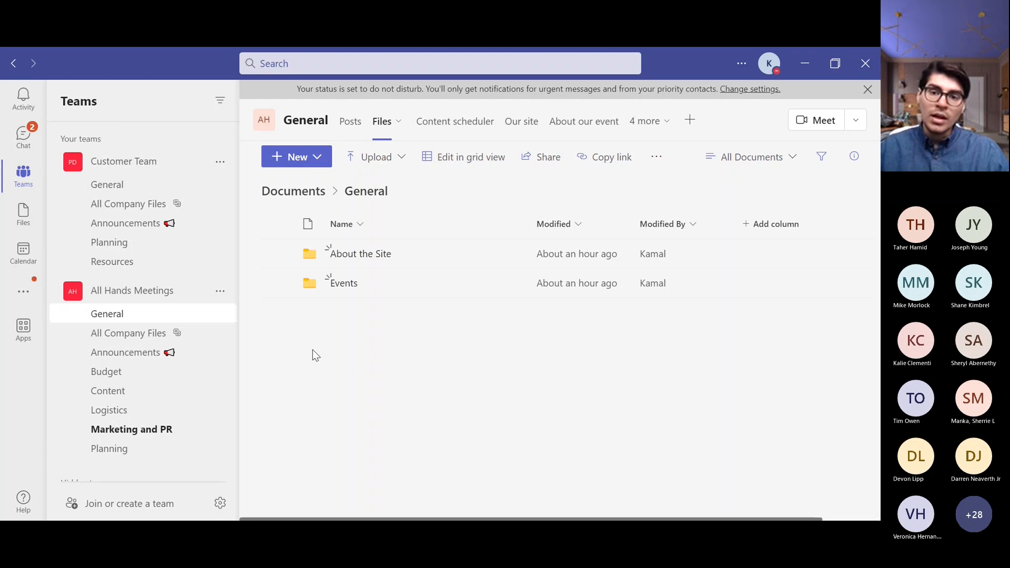
click(651, 164)
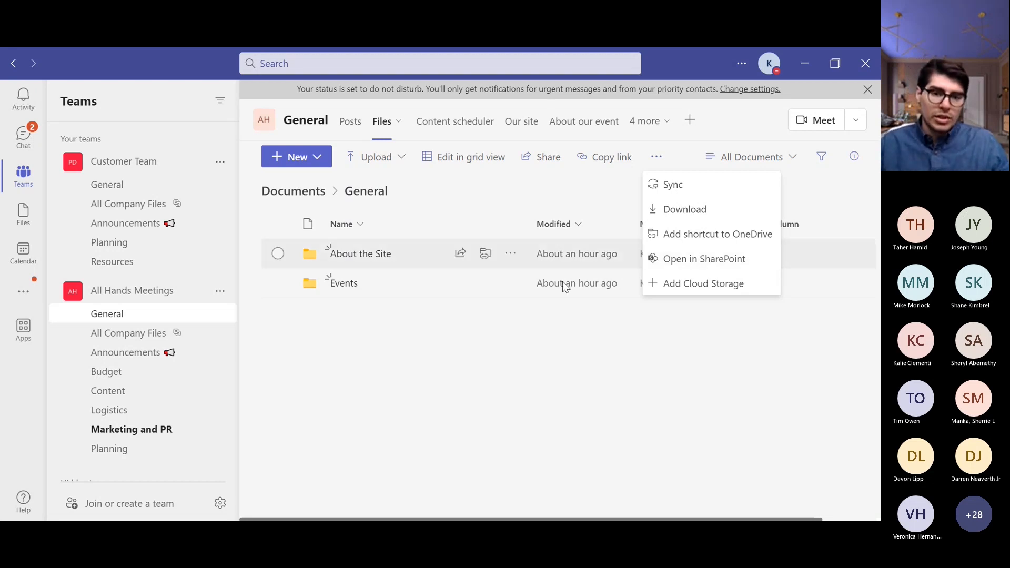
click(537, 328)
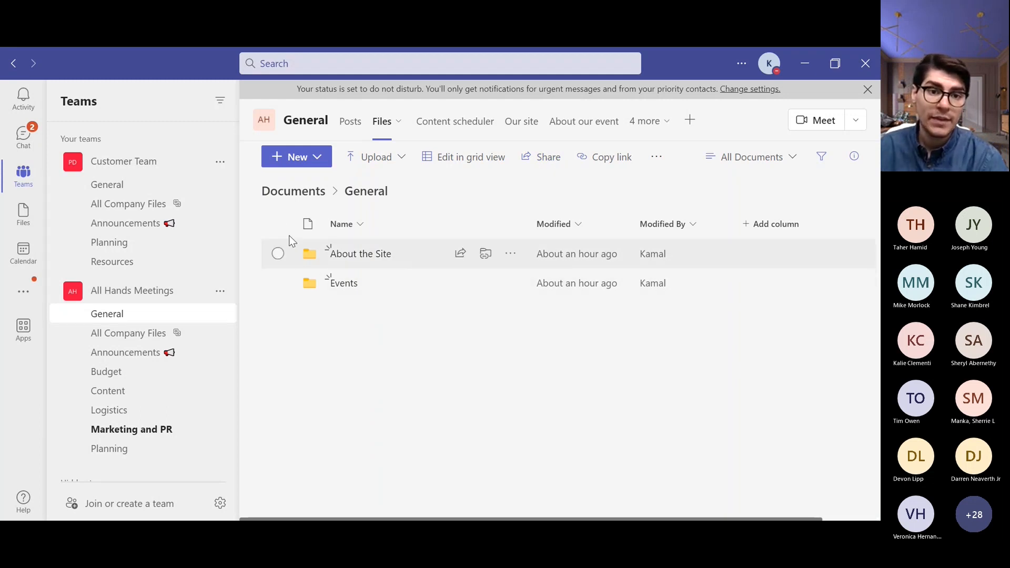
Create a Word document named "BUdget tracker" in the General channel's files and return to the file list
click(309, 157)
click(313, 218)
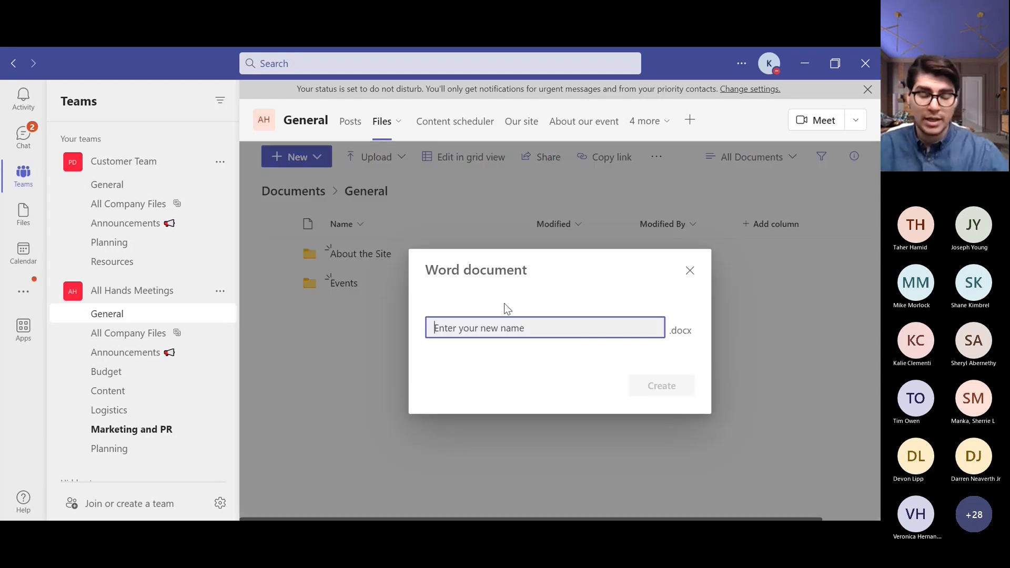
text(BUdg)
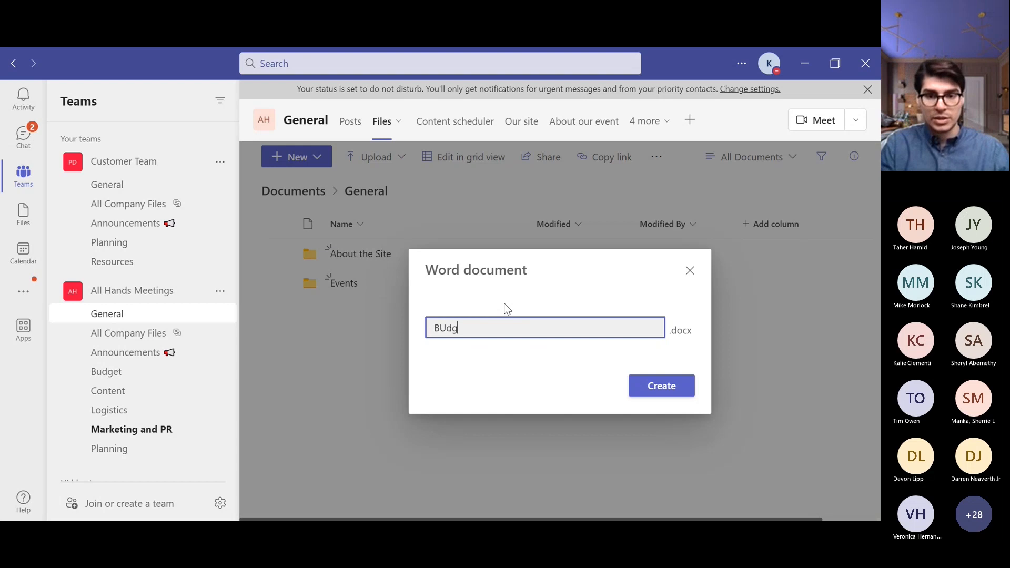
text(et tracker)
key(Return)
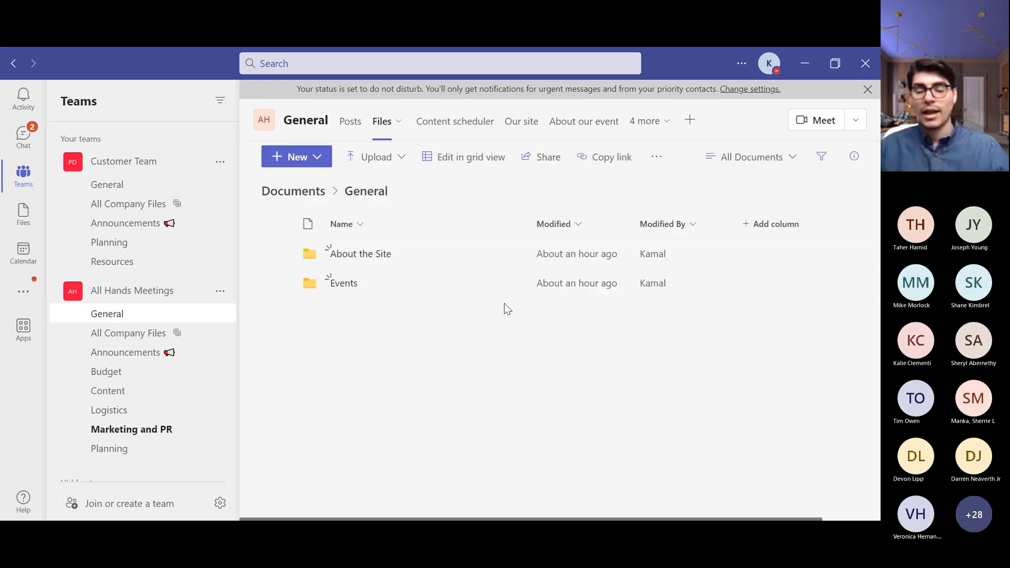
click(23, 175)
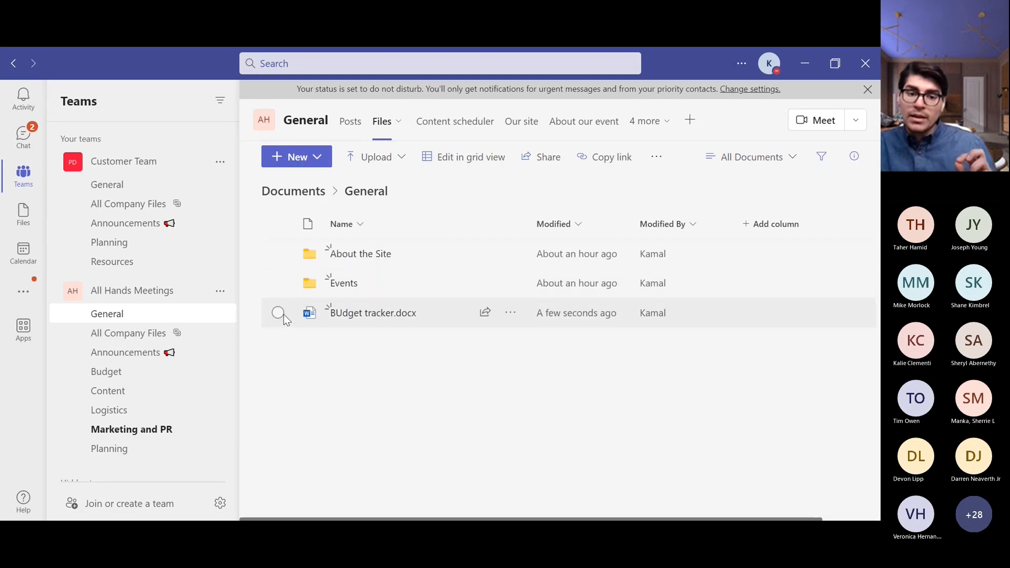
Review the link-sharing options for BUdget tracker.docx without sending a link
click(278, 313)
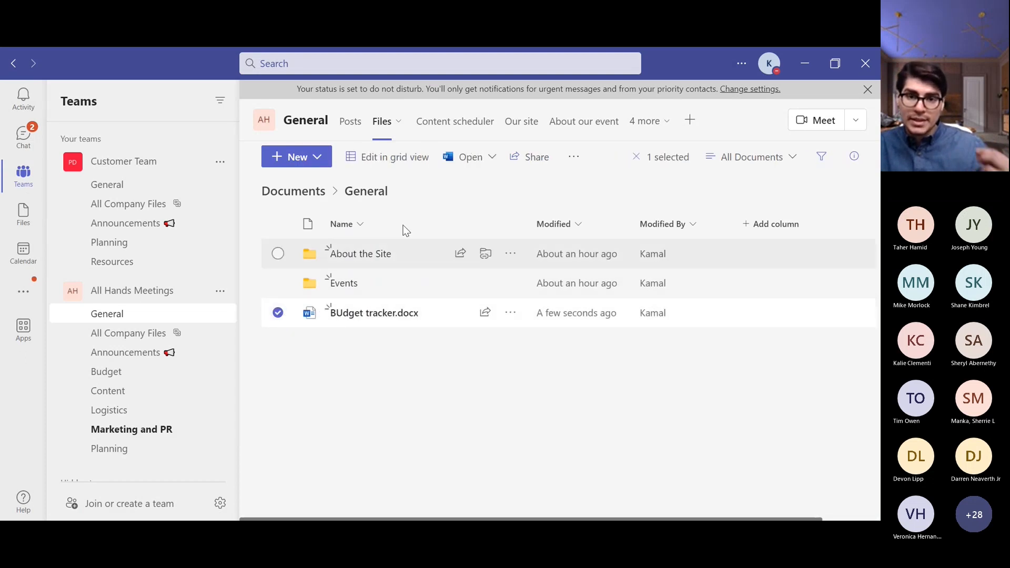
click(536, 161)
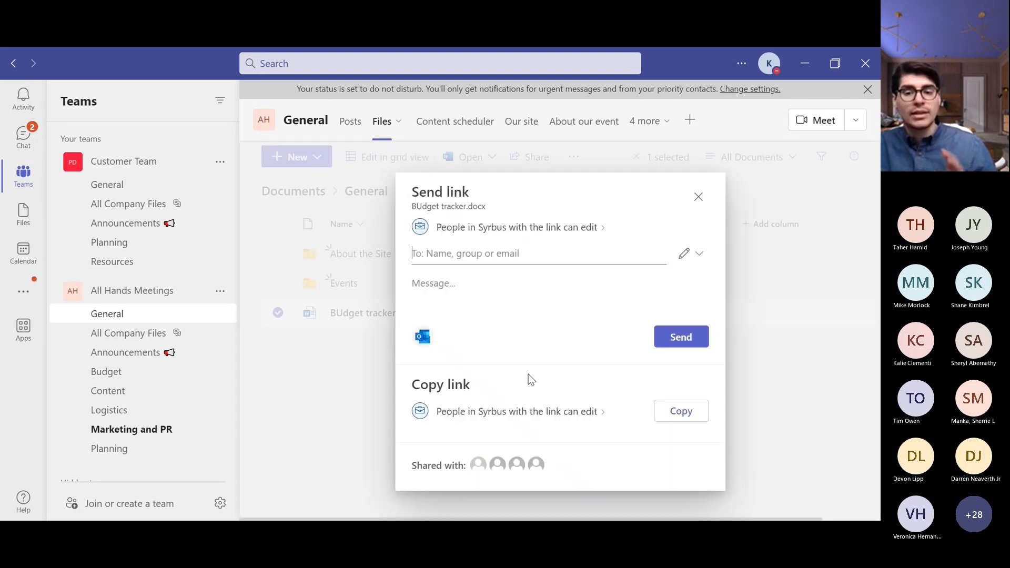
click(518, 254)
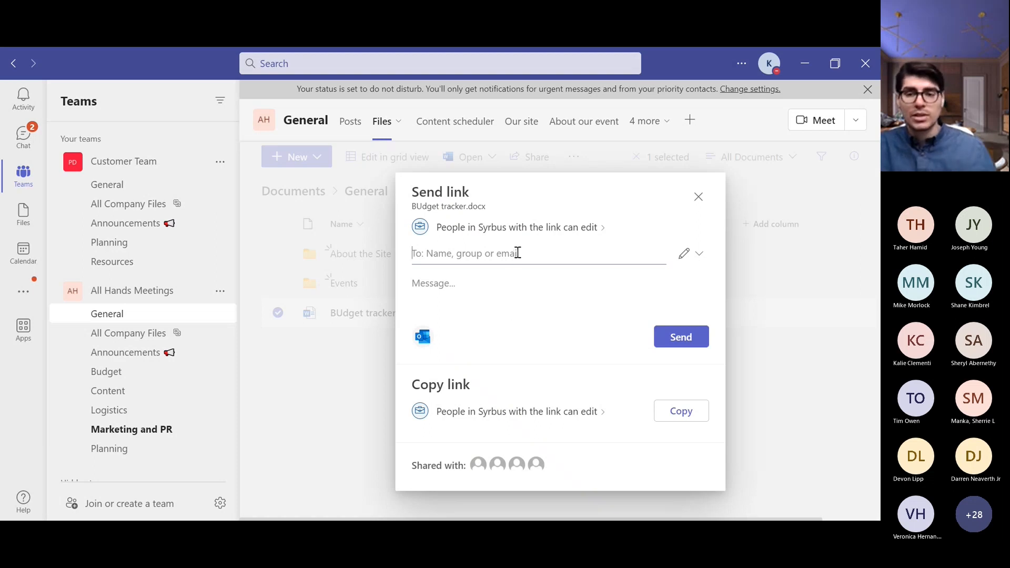
click(699, 198)
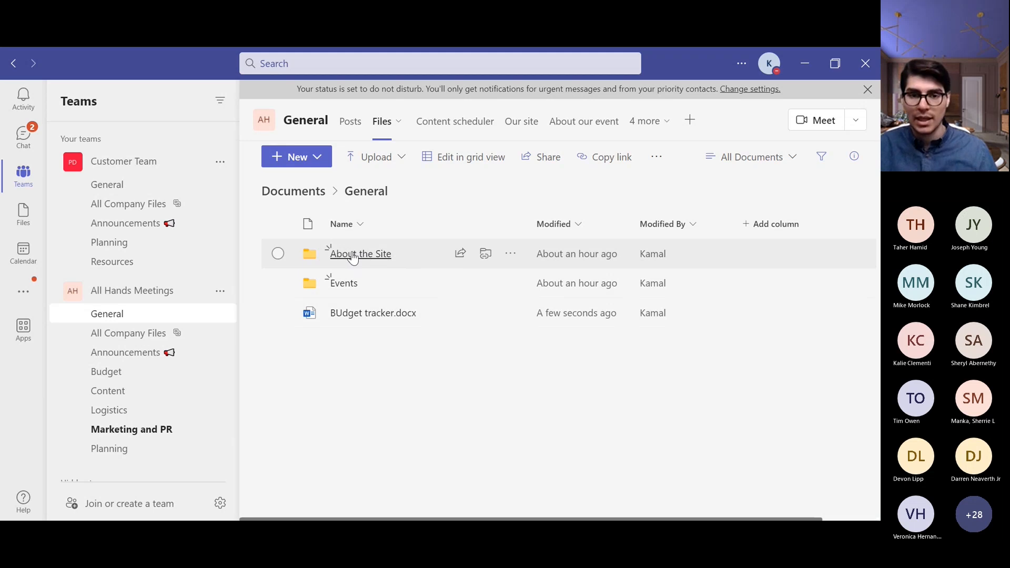
Pin the Events folder to the top of the General channel's file list
click(279, 285)
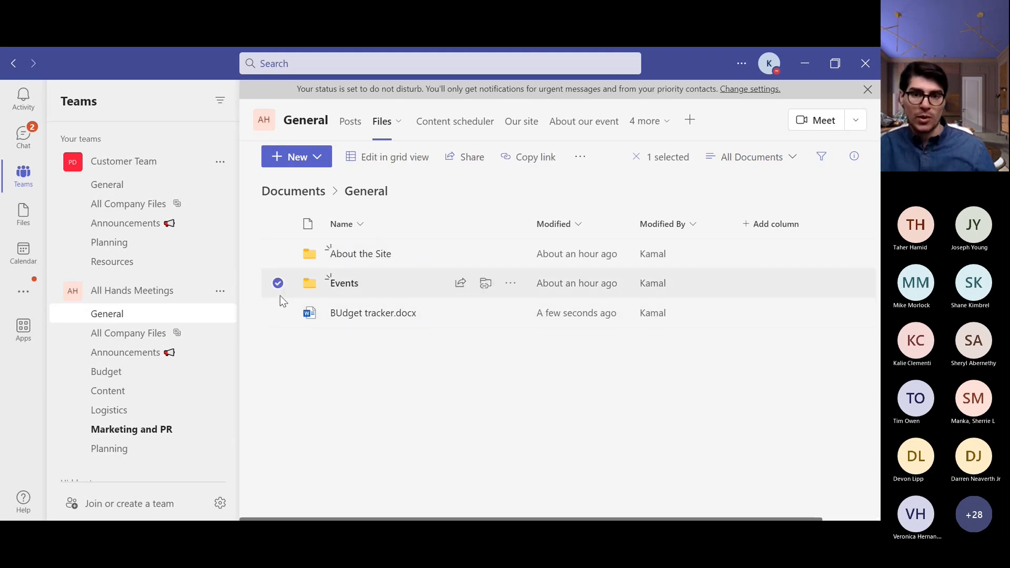
click(580, 156)
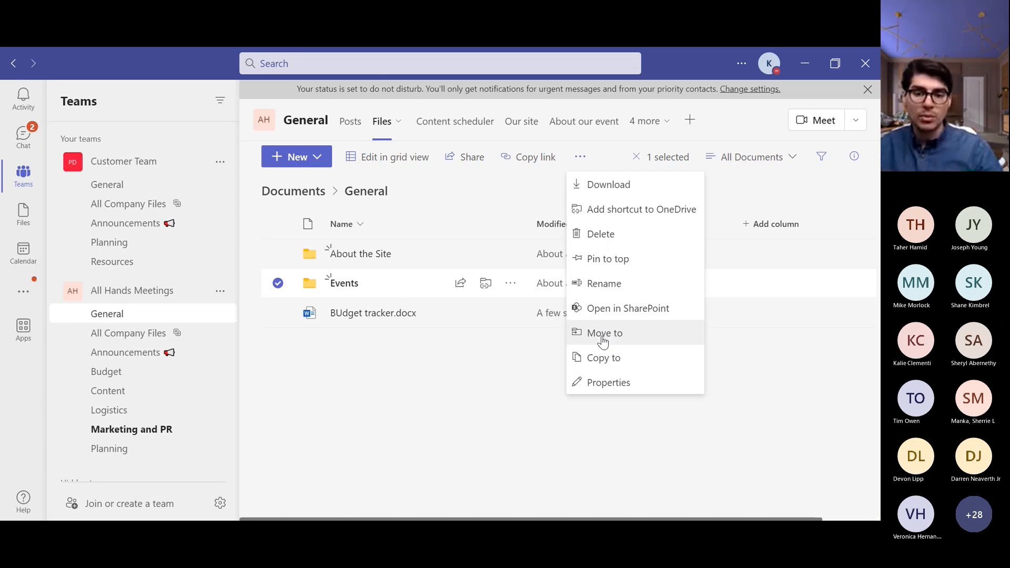
click(603, 262)
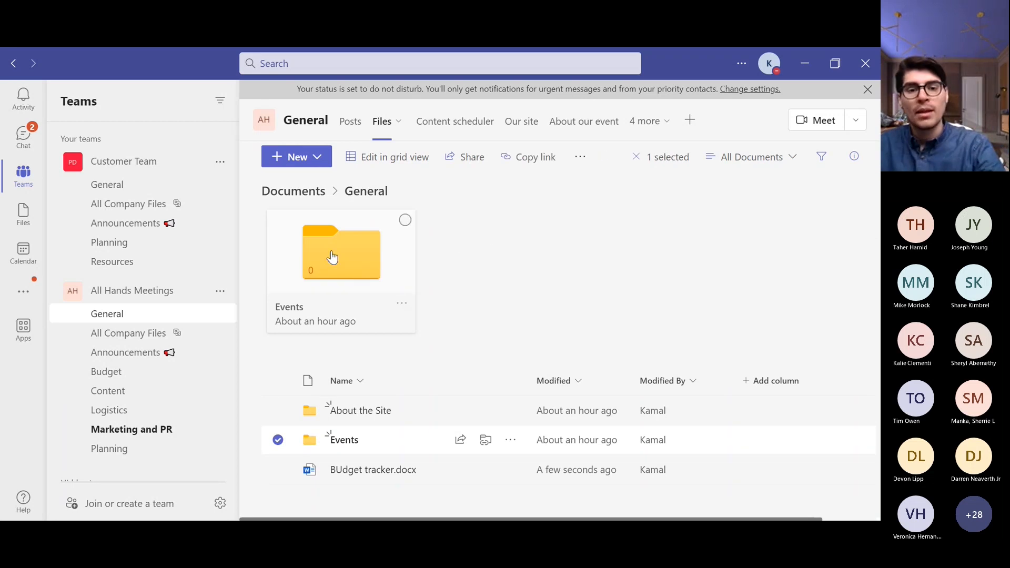
Unpin the Events folder from the top of the file list
click(405, 220)
click(402, 305)
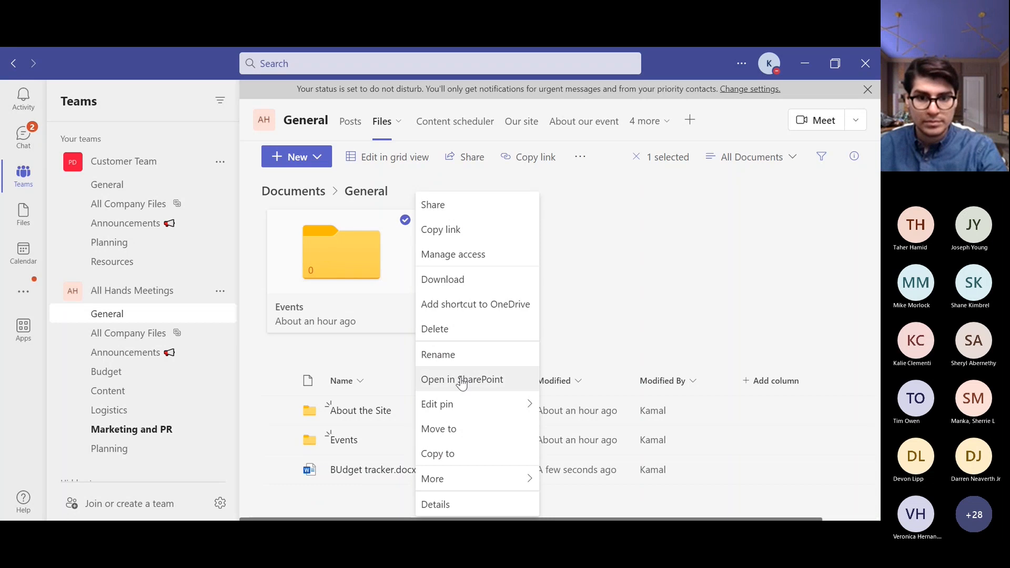
mouse_move(466, 406)
click(573, 405)
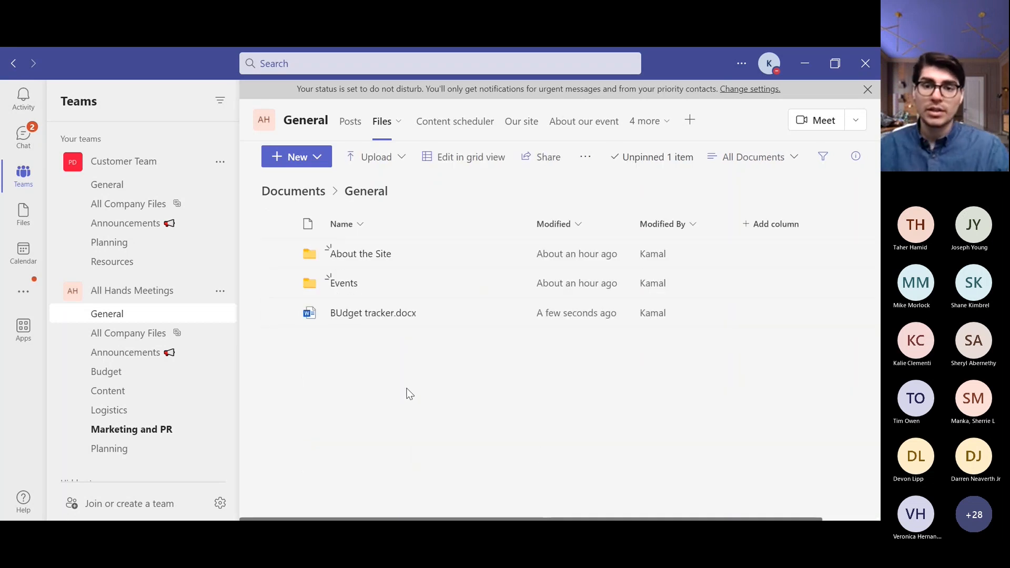
Open BUdget tracker.docx and enter "Budget Tracker" as its first line of text
click(360, 314)
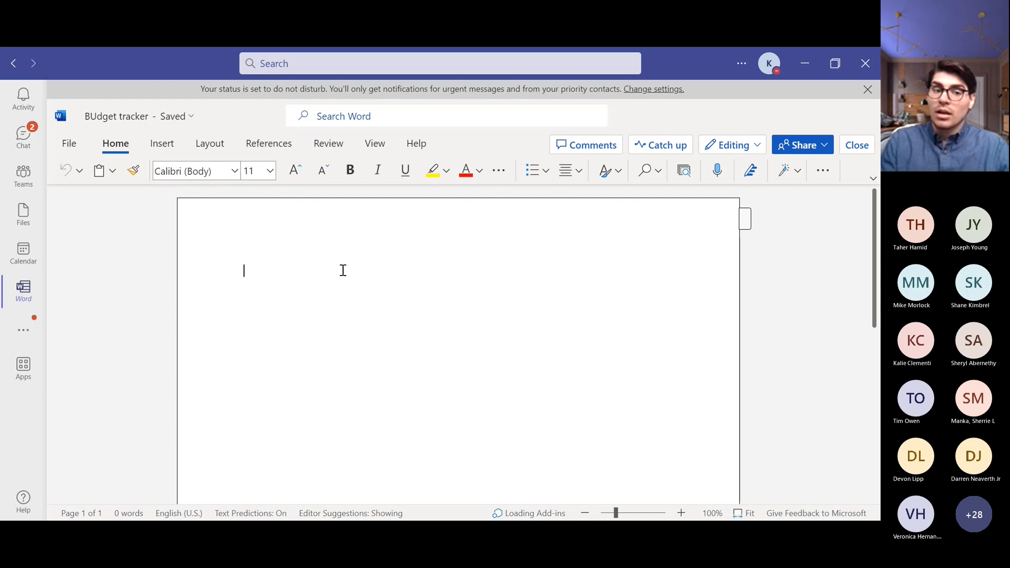
text(Budget)
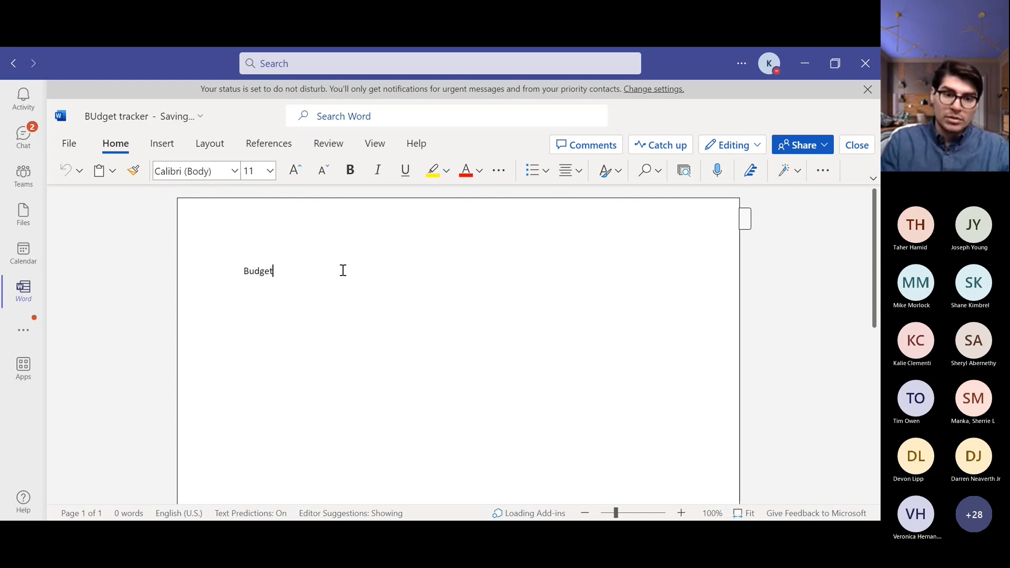
text( Tracker)
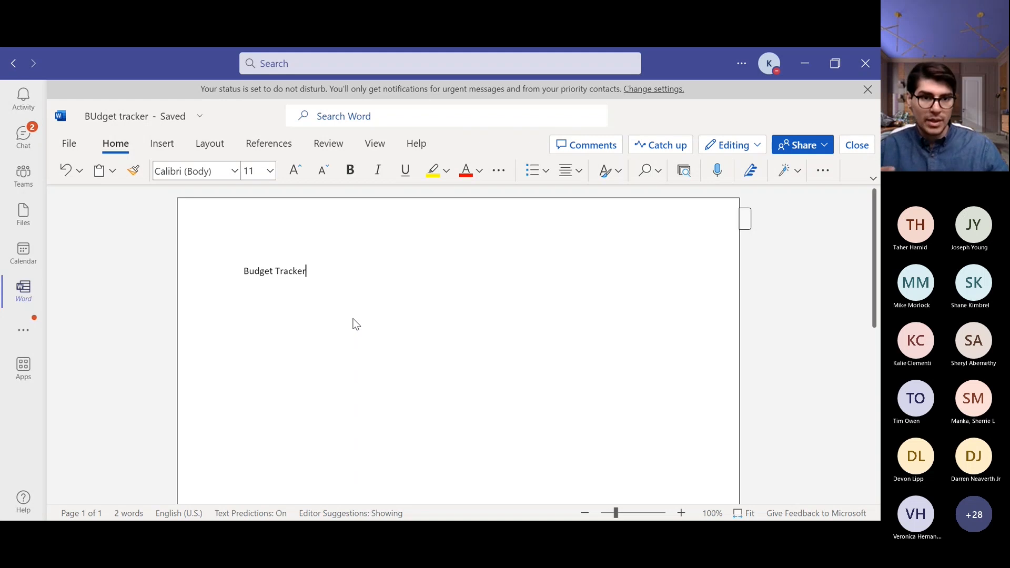
Examine the document's file name, location and save details, and the available editing modes
click(194, 119)
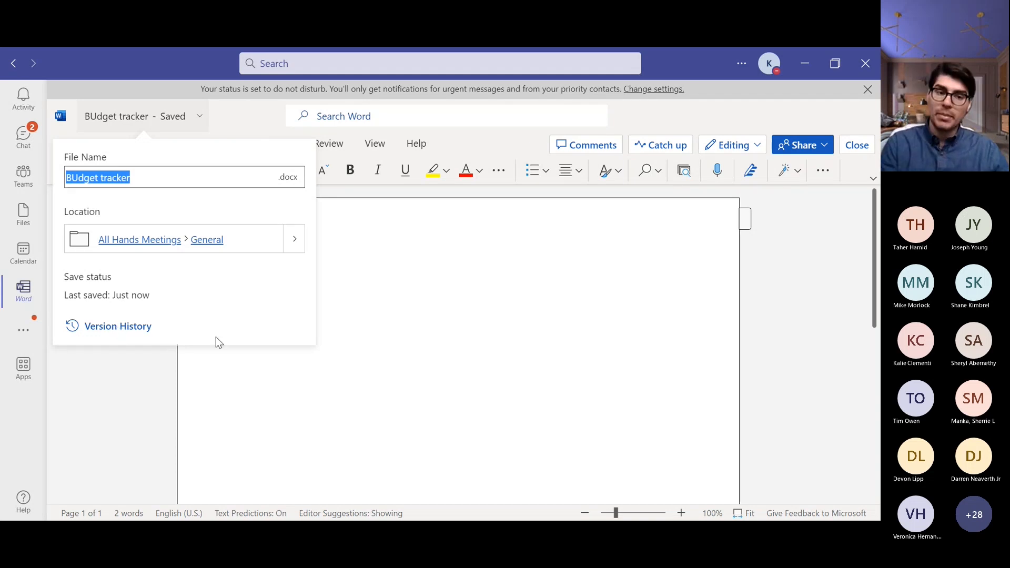
click(502, 307)
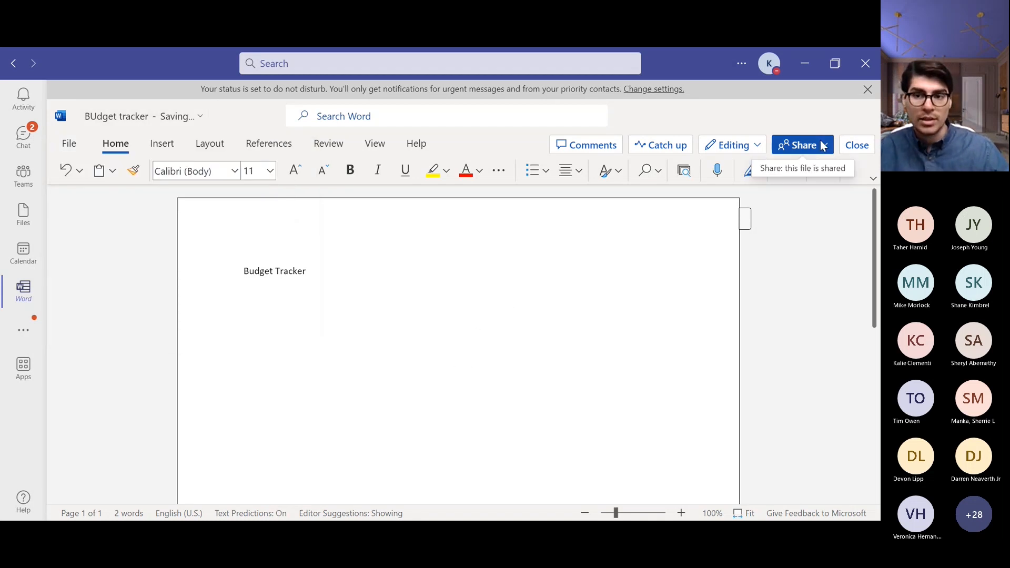
click(747, 145)
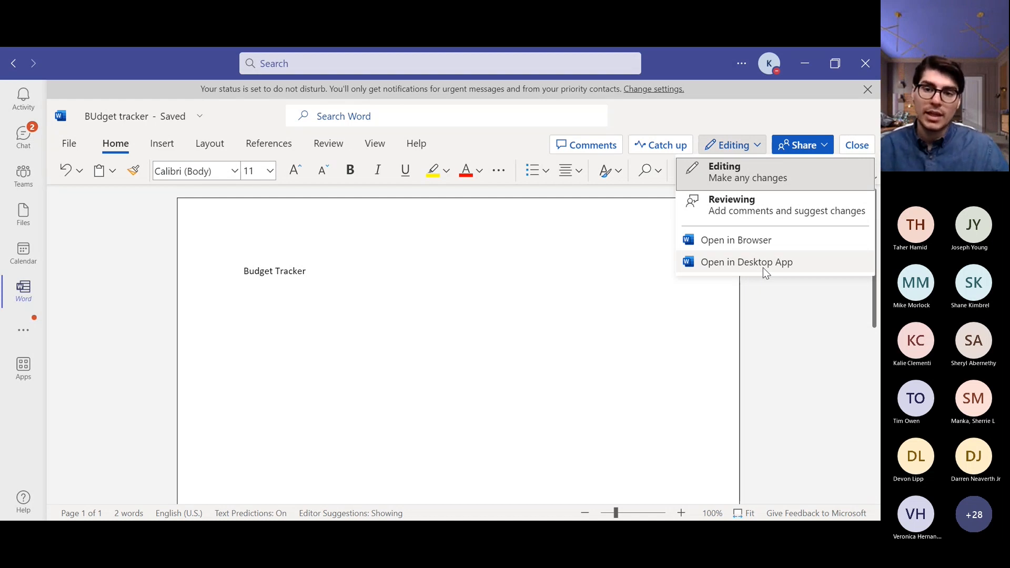
click(539, 219)
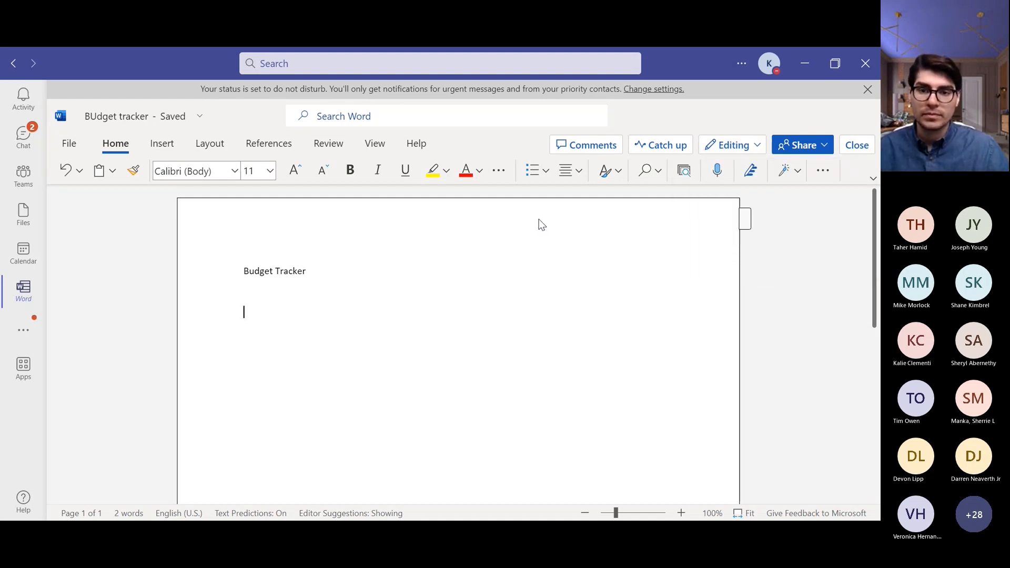
Start a new comment on the "Budget Tracker" line
click(581, 146)
drag(300, 277, 142, 280)
click(826, 235)
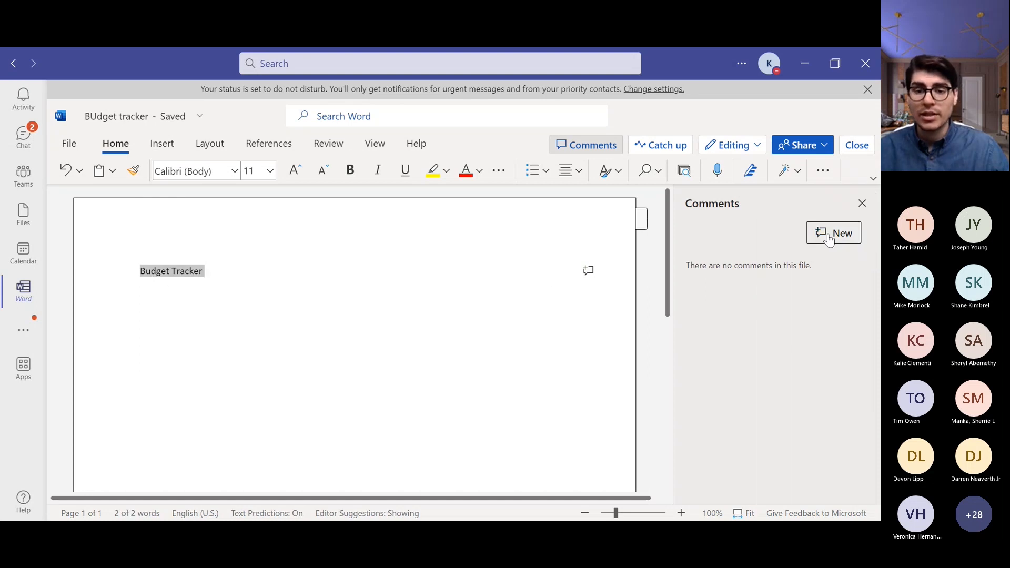
Try finding other people to mention in the comment, and mention the suggested team member
text(@)
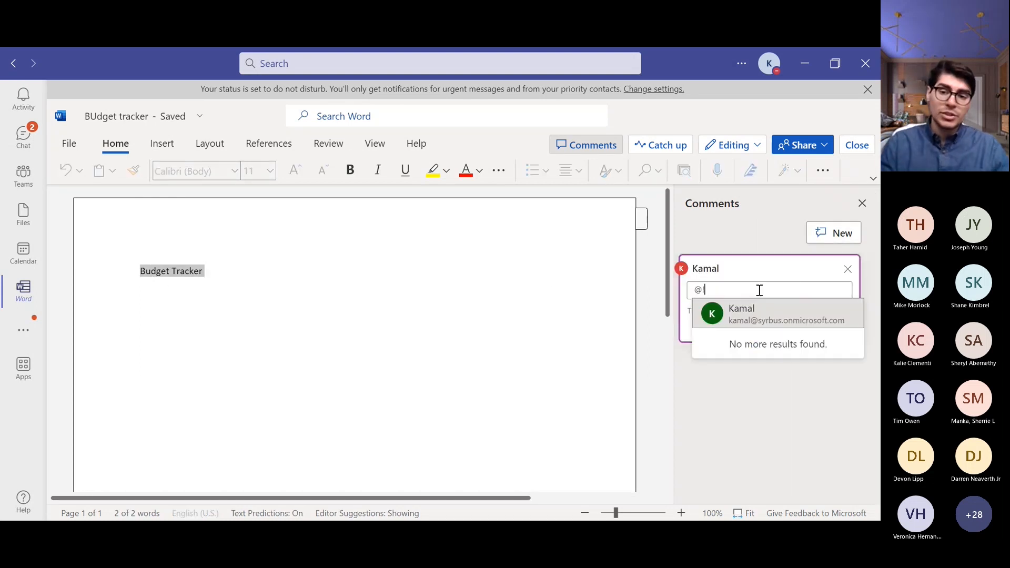
text(admin)
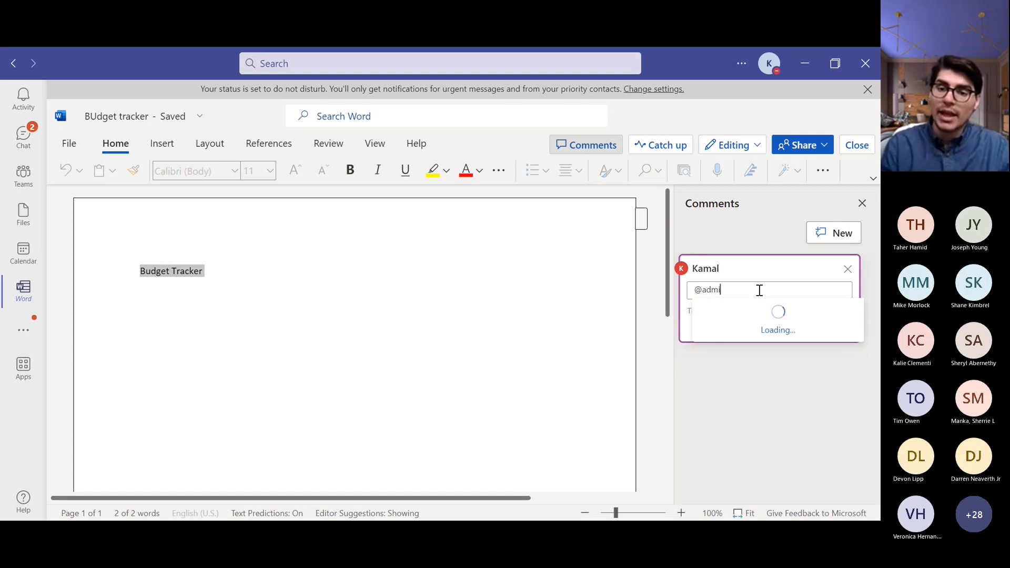
key(BackSpace)
key(BackSpace)
key(BackSpace)
key(BackSpace)
key(BackSpace)
text(ba)
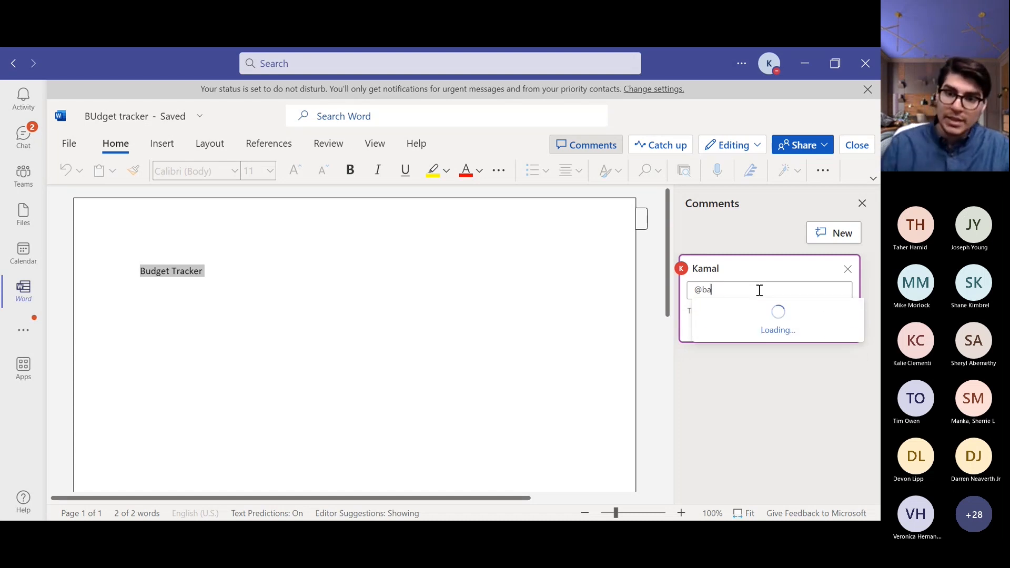
key(BackSpace)
key(BackSpace)
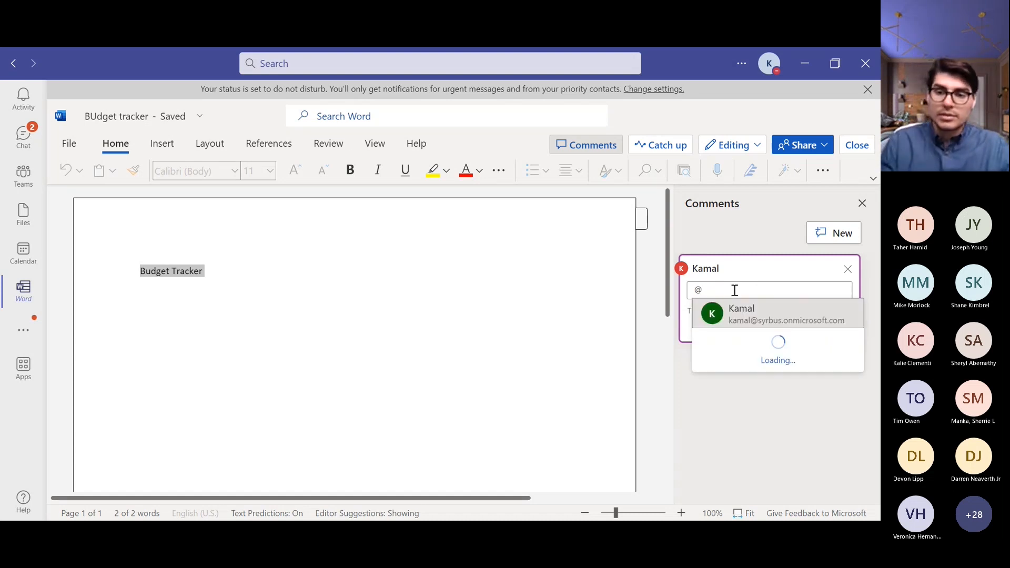
click(735, 315)
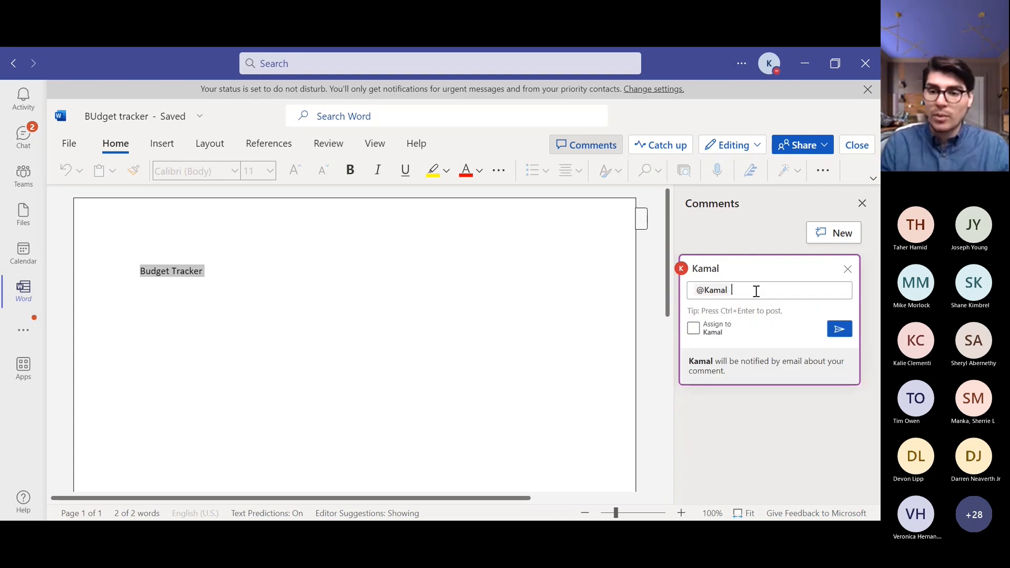
Write "Can you review this part?" after the mention, assign the task to the mentioned person, and post the comment
text(Can you review)
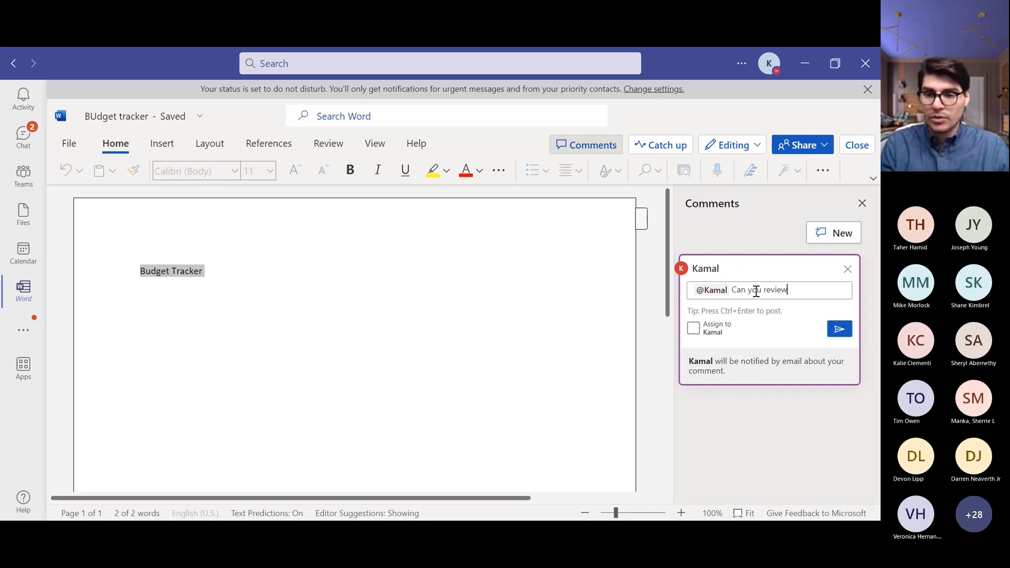
text( this part?)
key(Return)
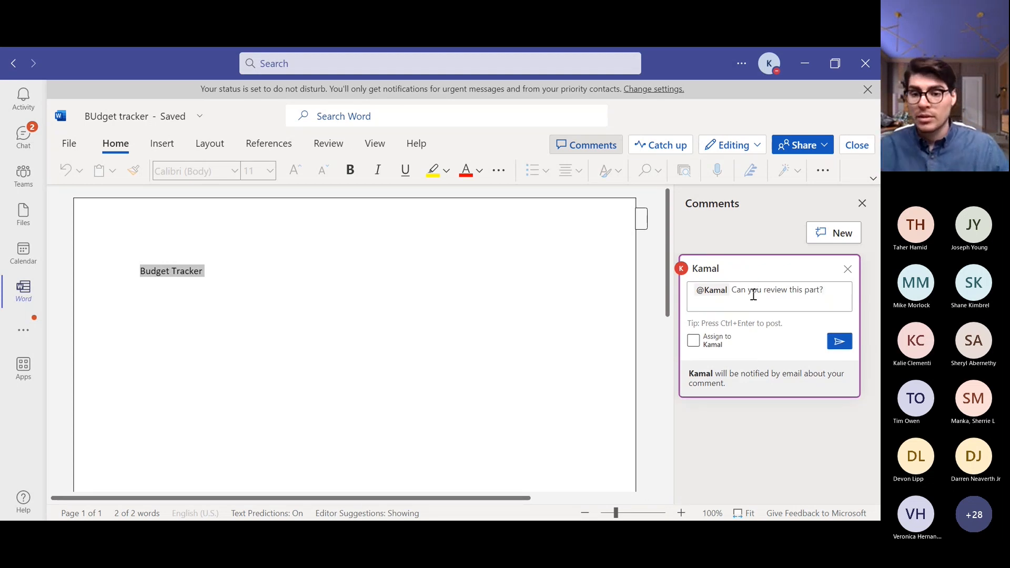
click(708, 347)
click(840, 343)
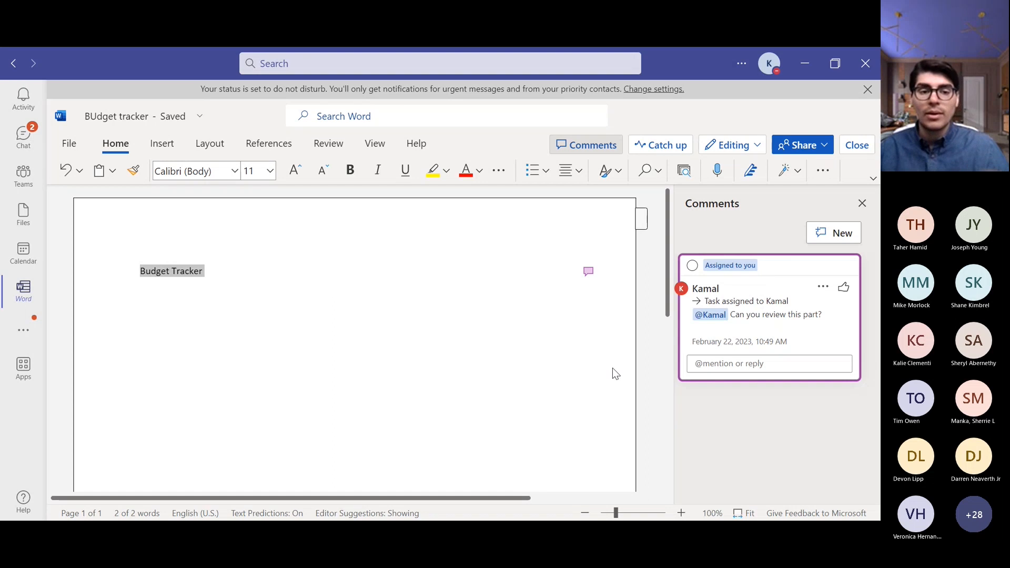
Resolve the task in the posted comment and close the document
click(822, 288)
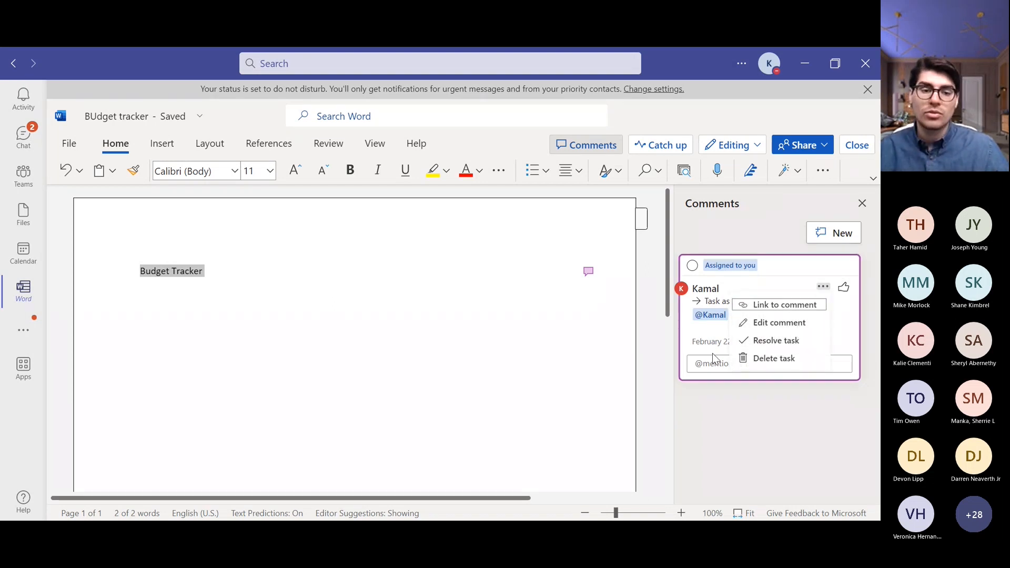
click(761, 342)
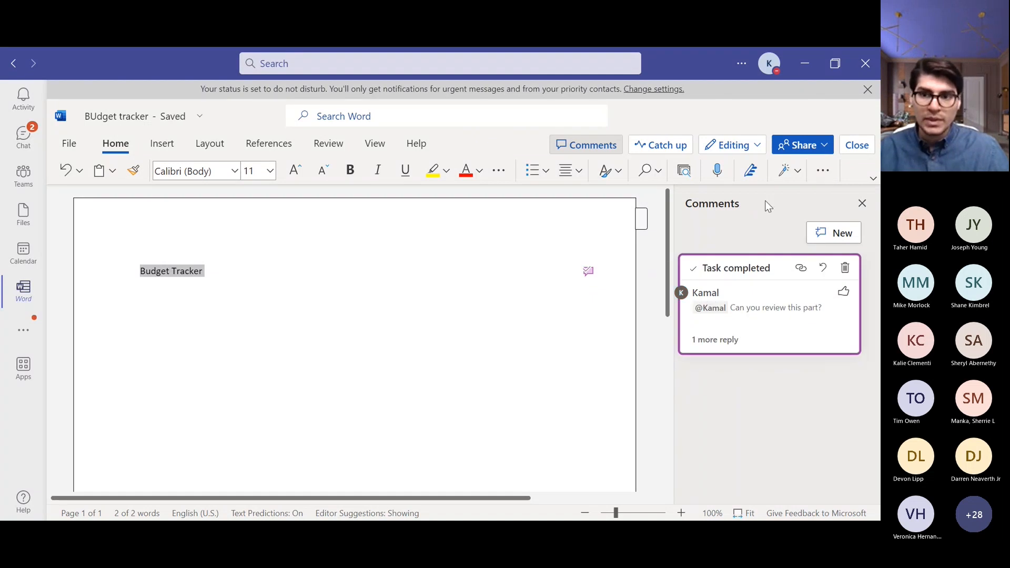
click(863, 150)
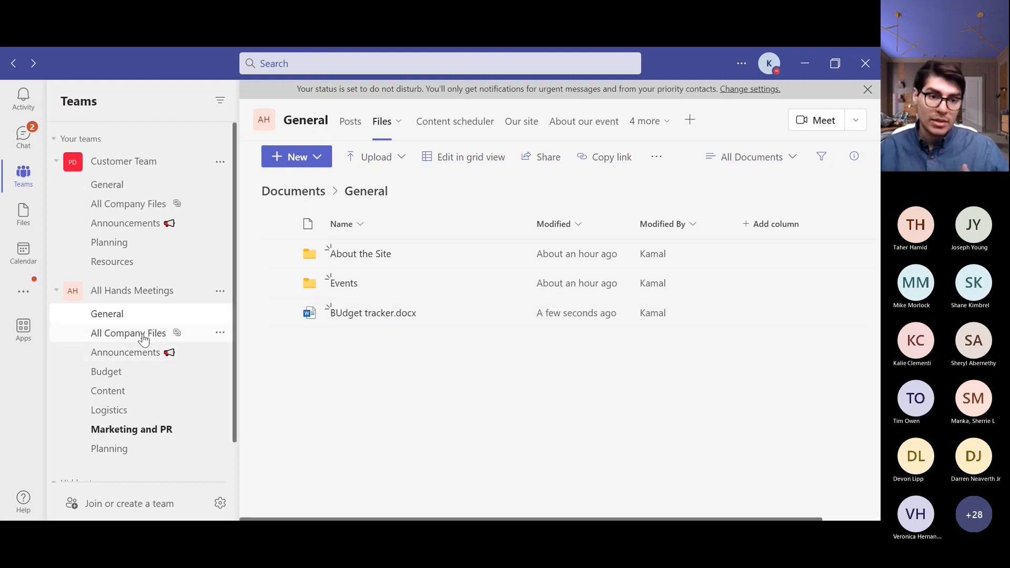
Start a new conversation in the General channel's posts and attach a link to the recent file "BUdget tracker.docx"
click(357, 126)
click(356, 482)
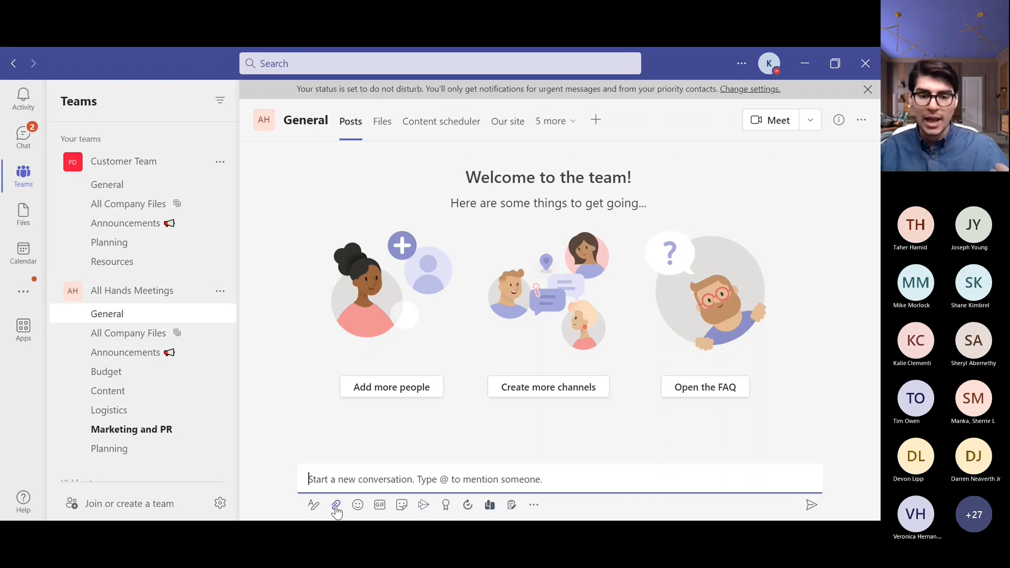
click(336, 506)
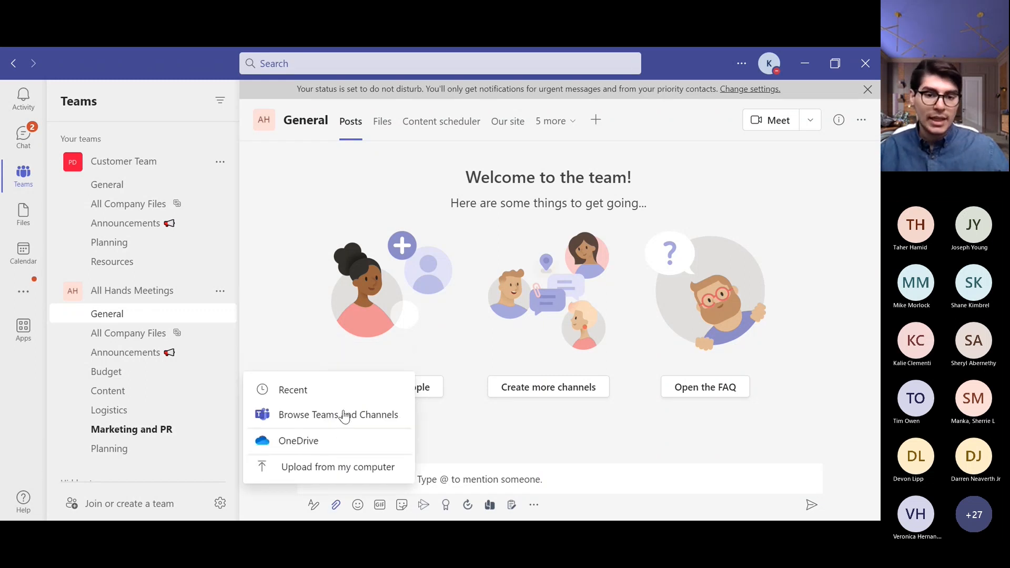
click(343, 390)
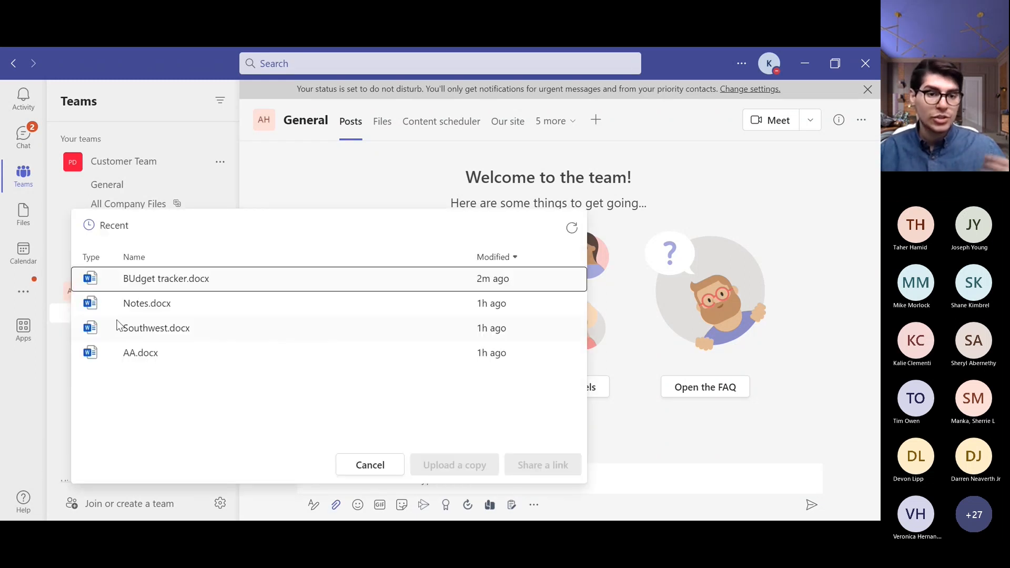
click(163, 283)
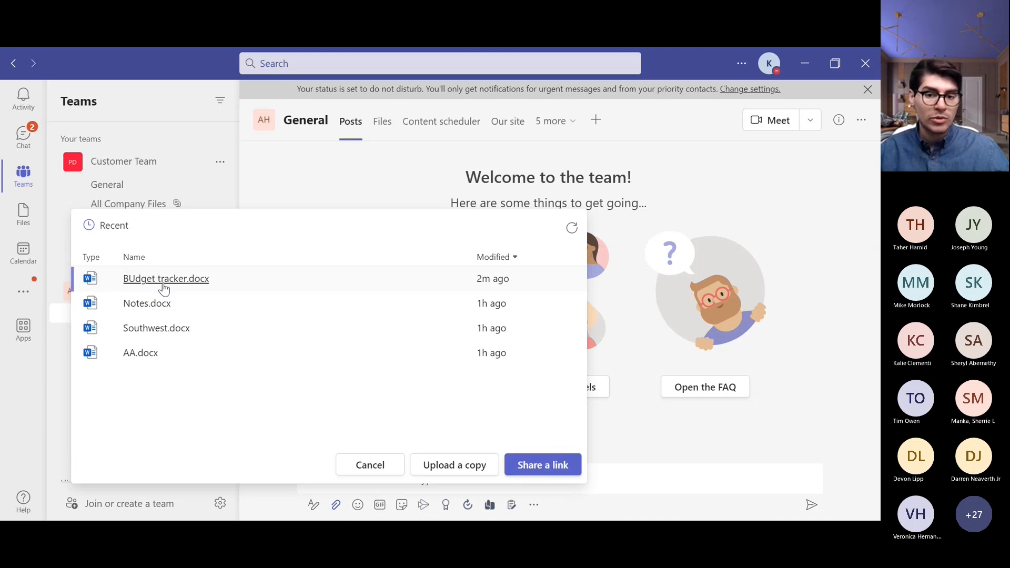
click(547, 470)
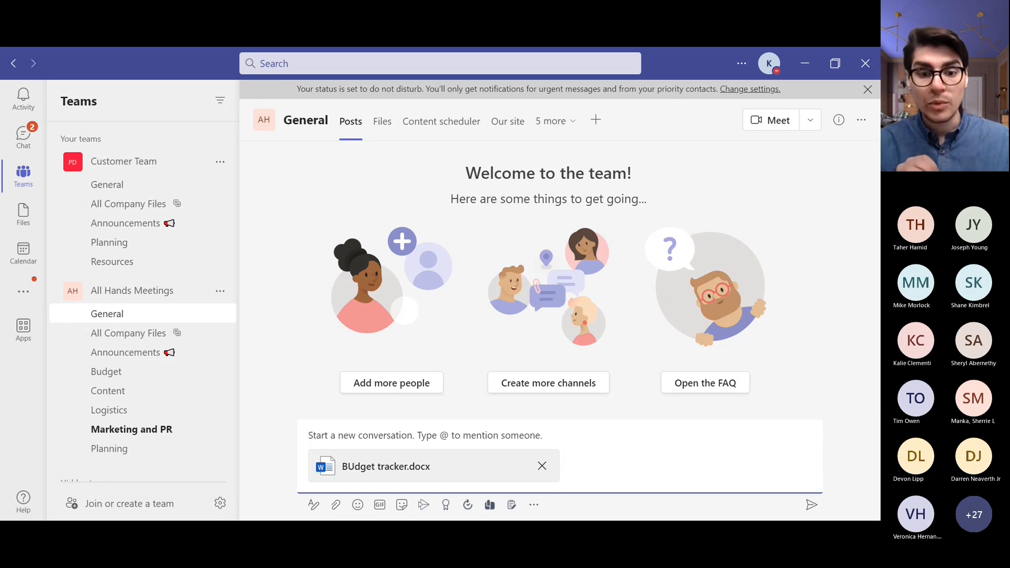
Write "Can the team review please" as the message accompanying the attached document and post it to the channel
text(Can the team review please)
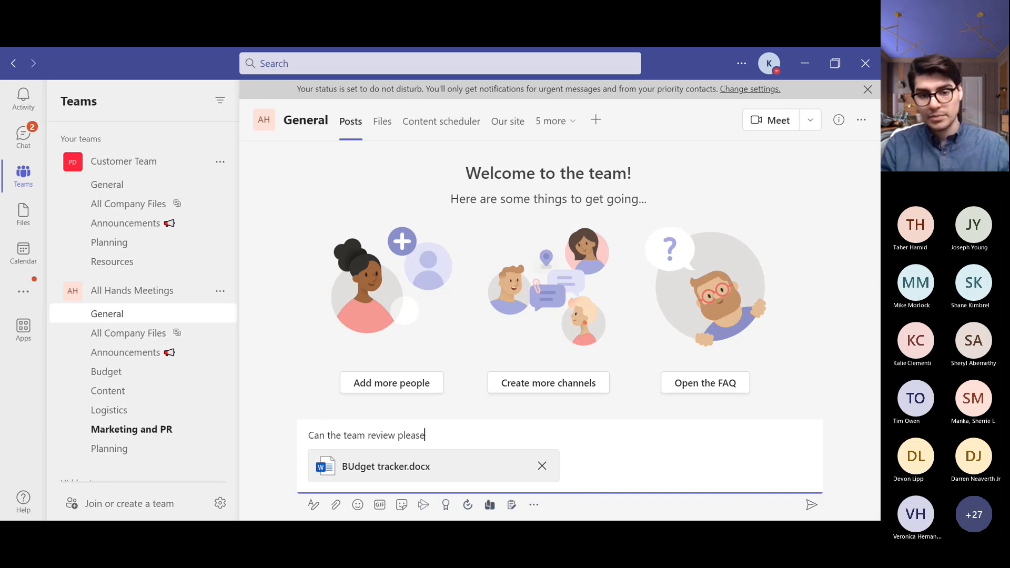
key(Return)
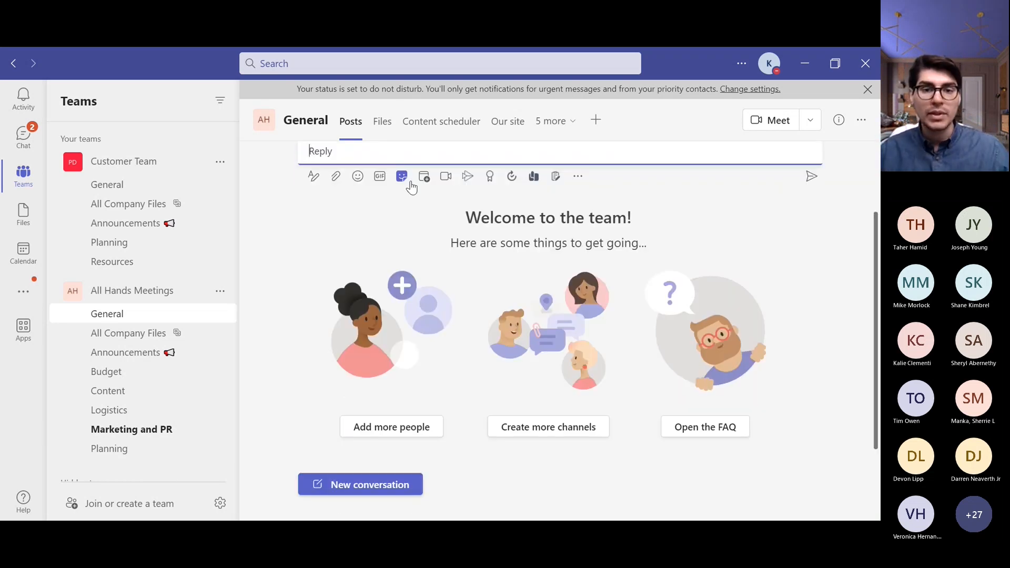